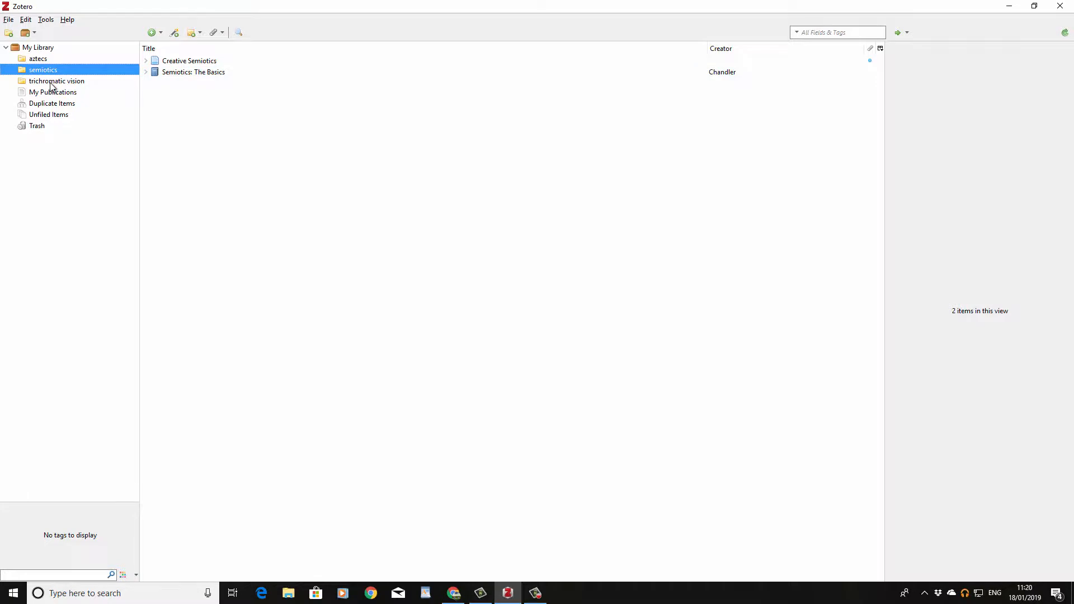
Step: Add the note "gibbons page 22" to "Vision: Trichromatic vision in prosimians" in the trichromatic vision collection
left_click(52, 82)
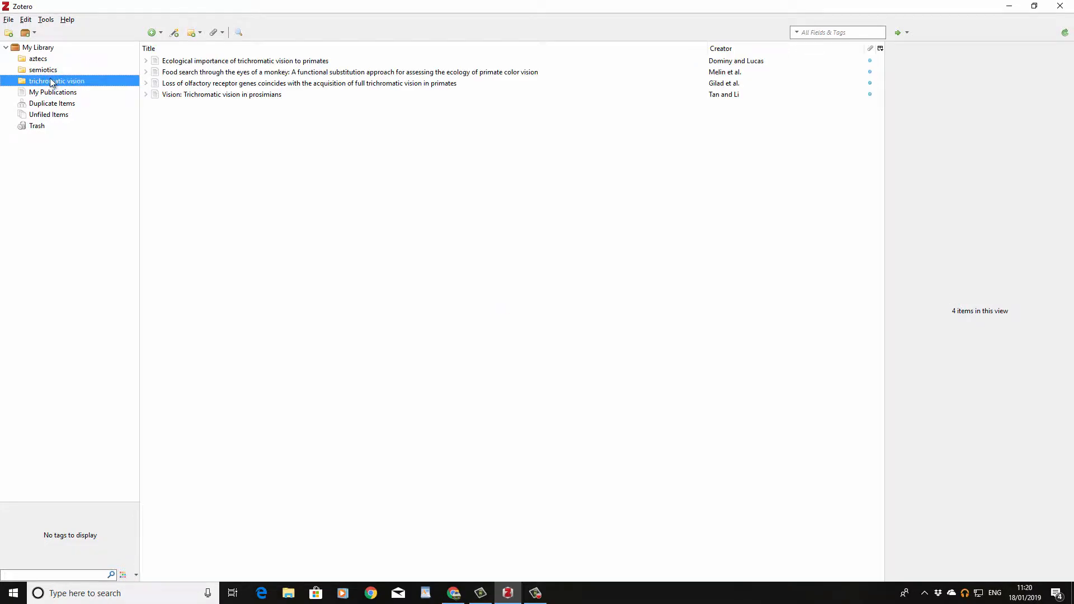
left_click(216, 95)
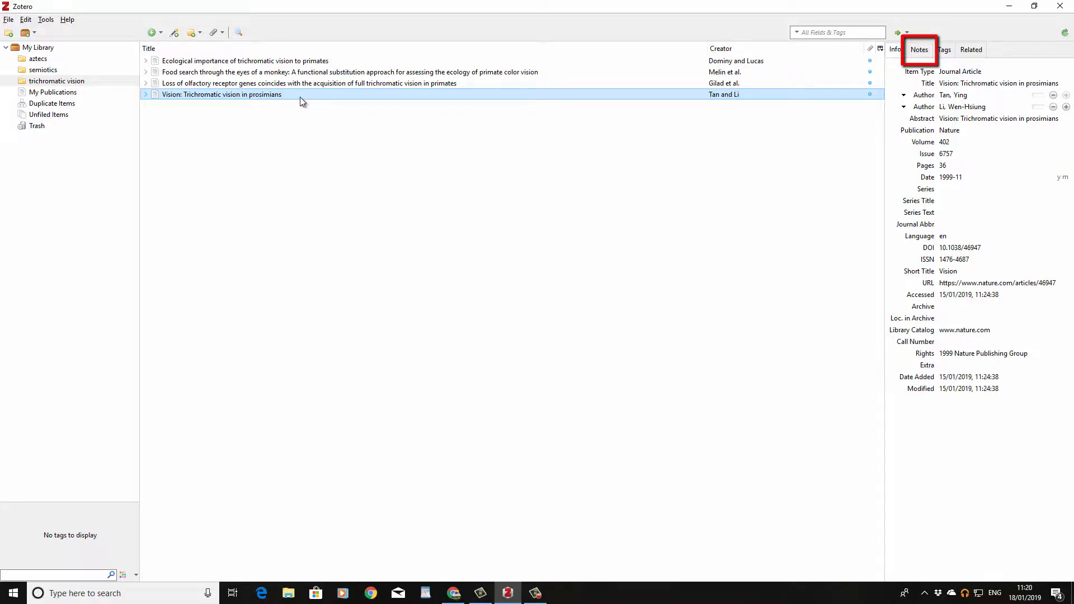
left_click(922, 53)
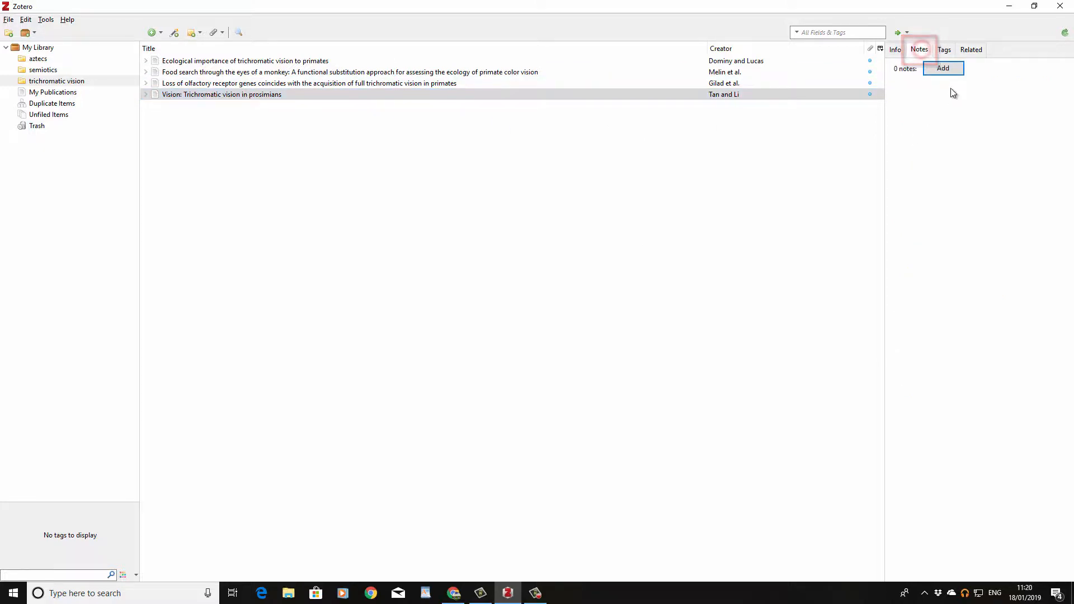
left_click(942, 70)
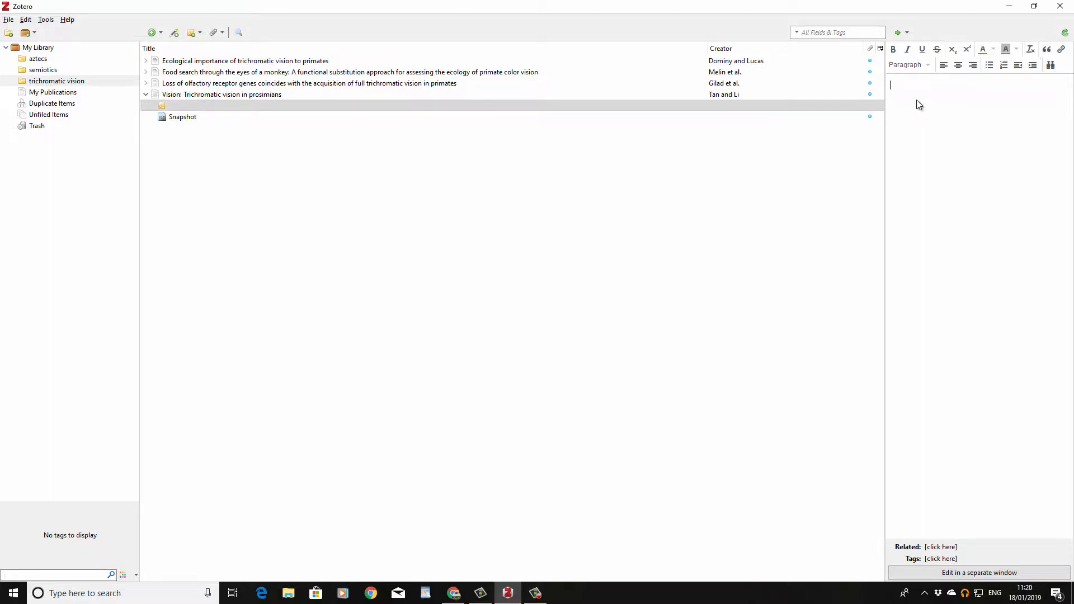
type("gibbo")
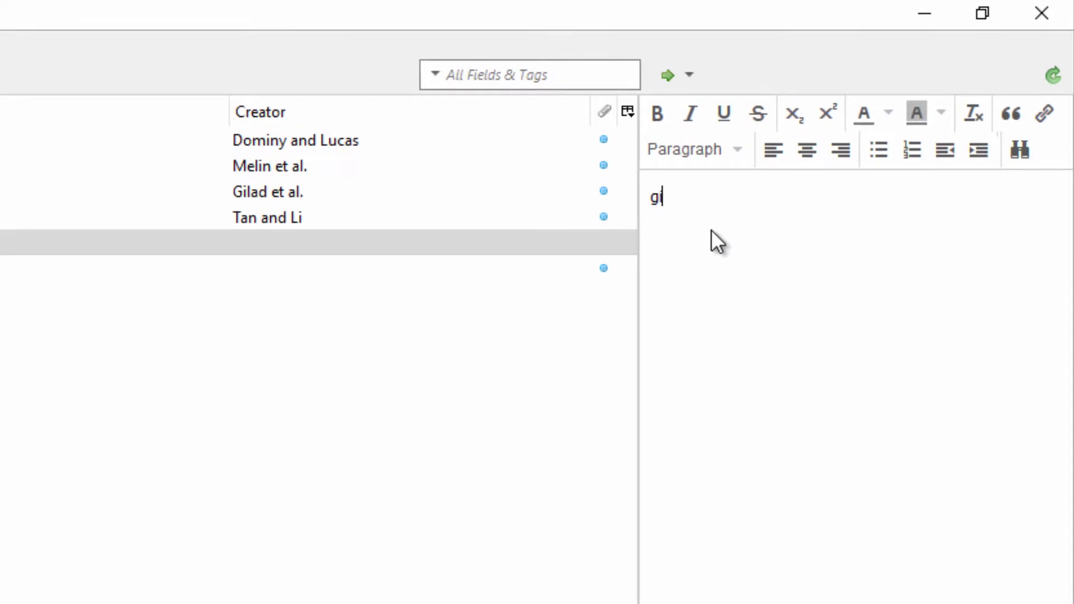
type("ns page 22")
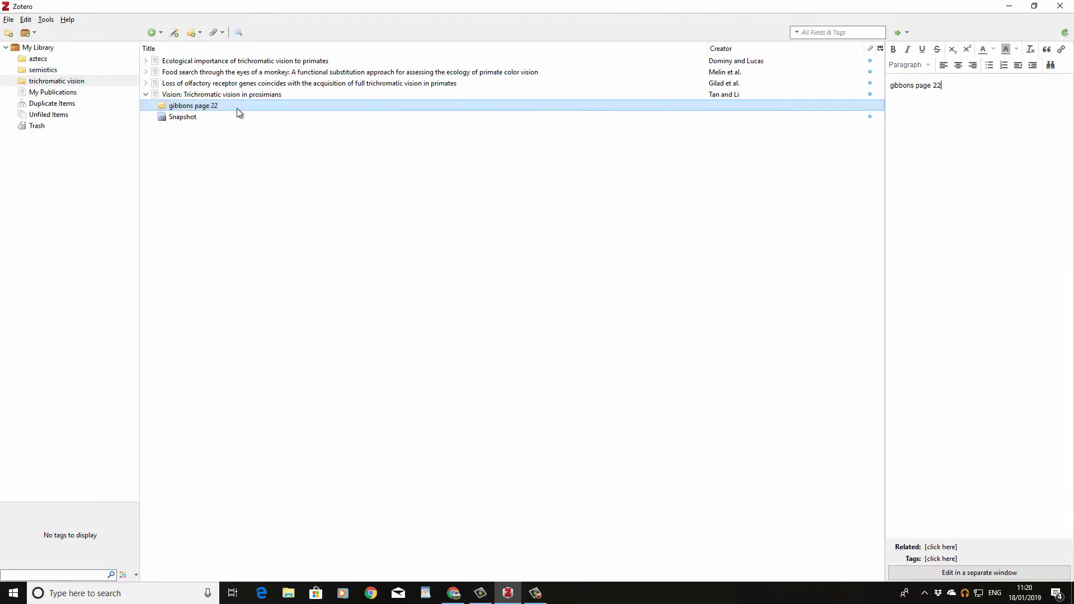
Step: Search all fields and tags of the whole library for "gibbons" and clear the search
left_click(42, 49)
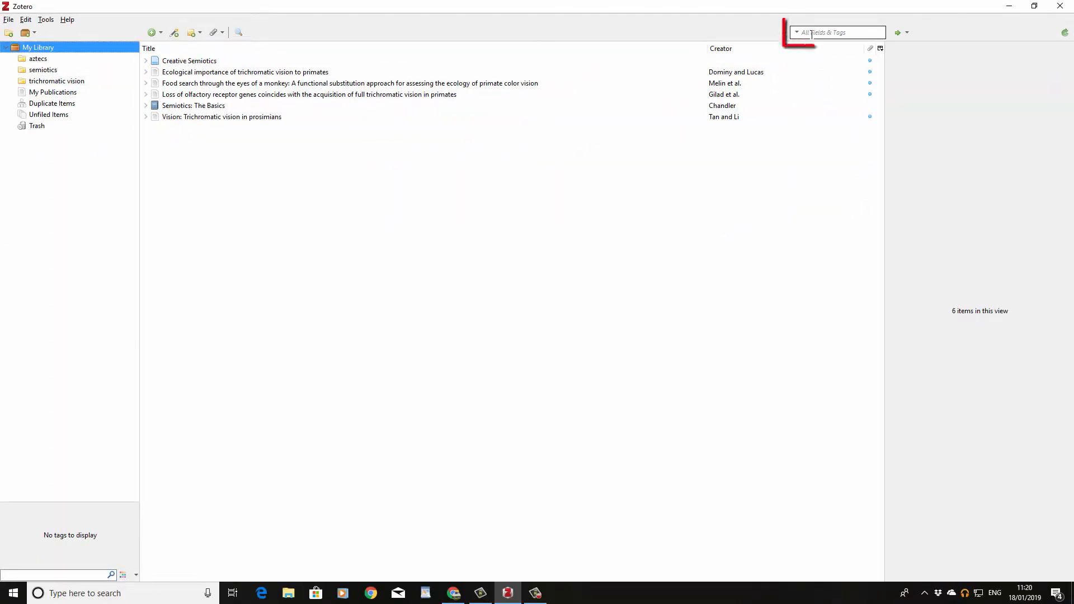
left_click(812, 34)
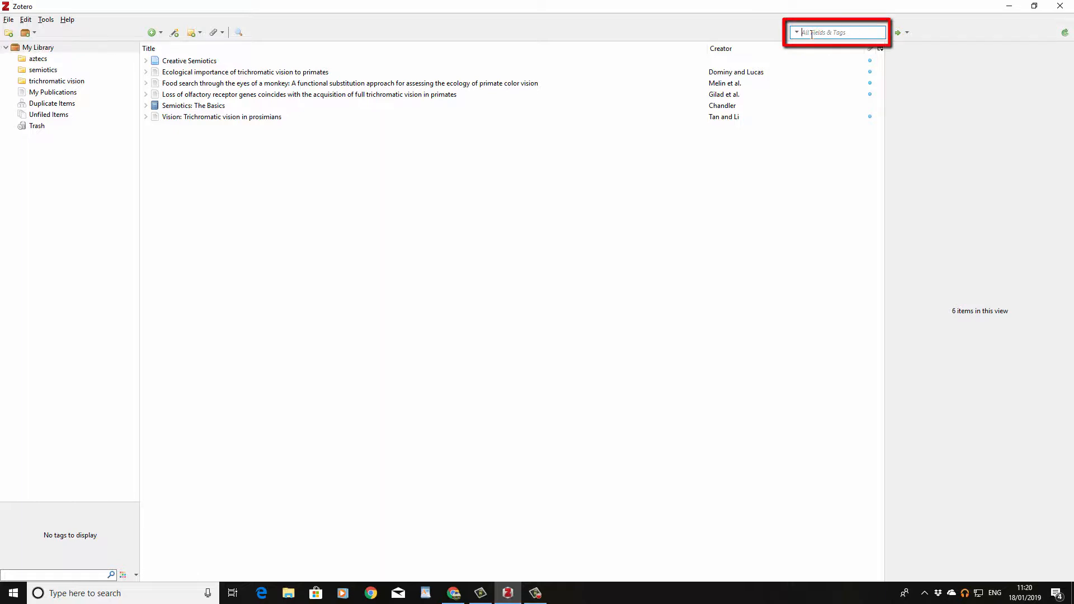
type("gibbons")
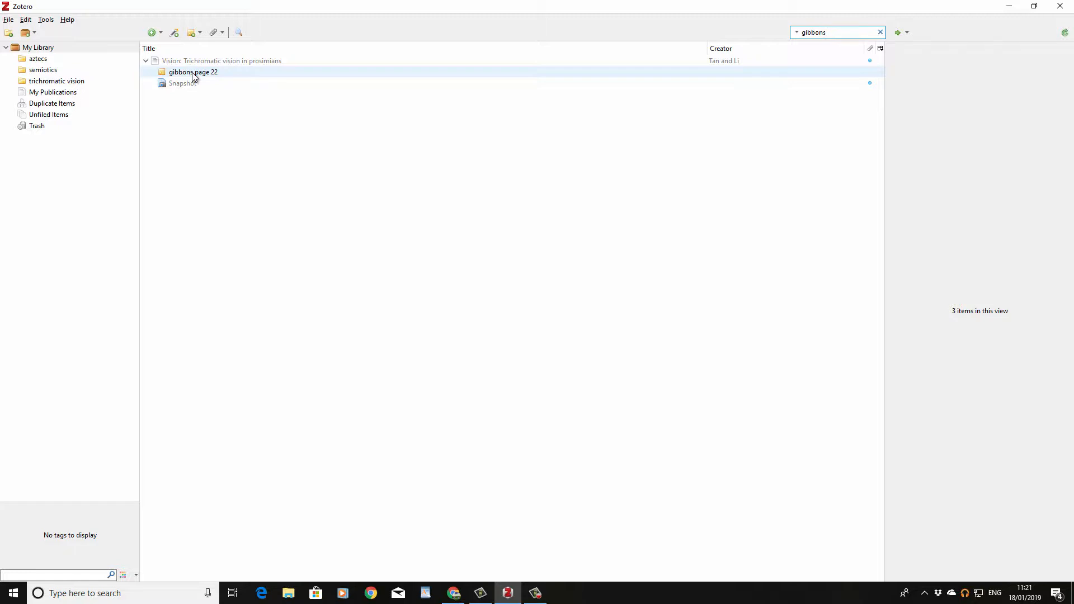
left_click(834, 34)
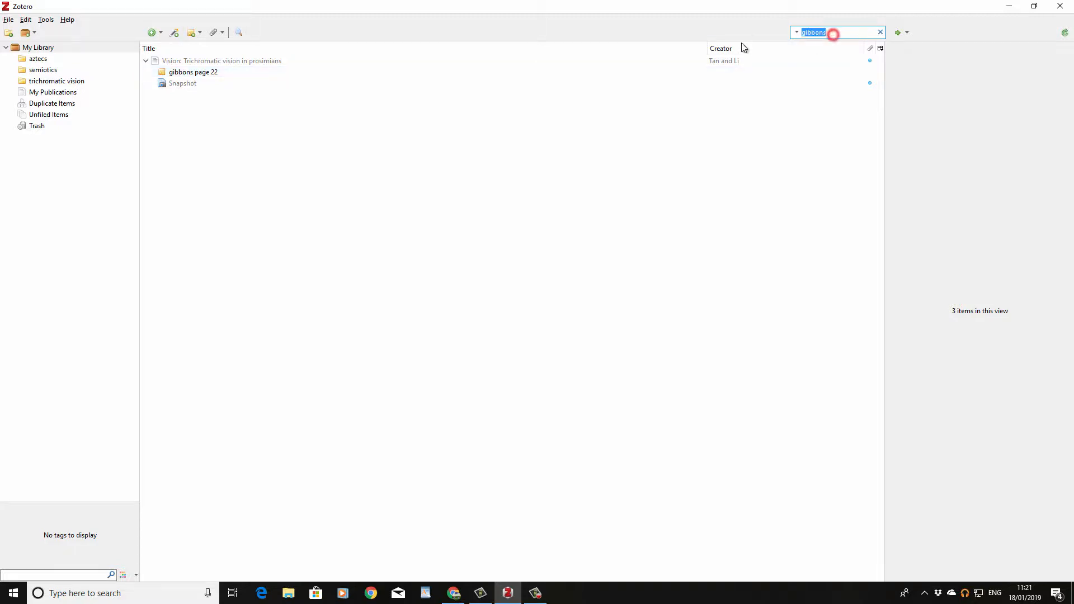
key("BackSpace")
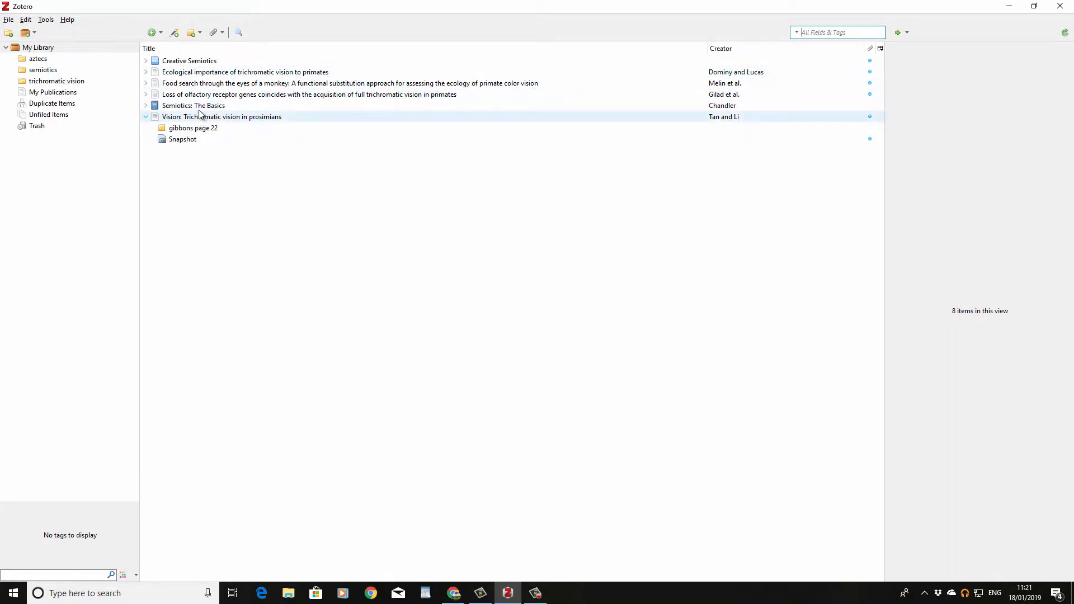
Step: Add the tag "barthes" to the book "Semiotics: The Basics"
left_click(196, 106)
left_click(945, 49)
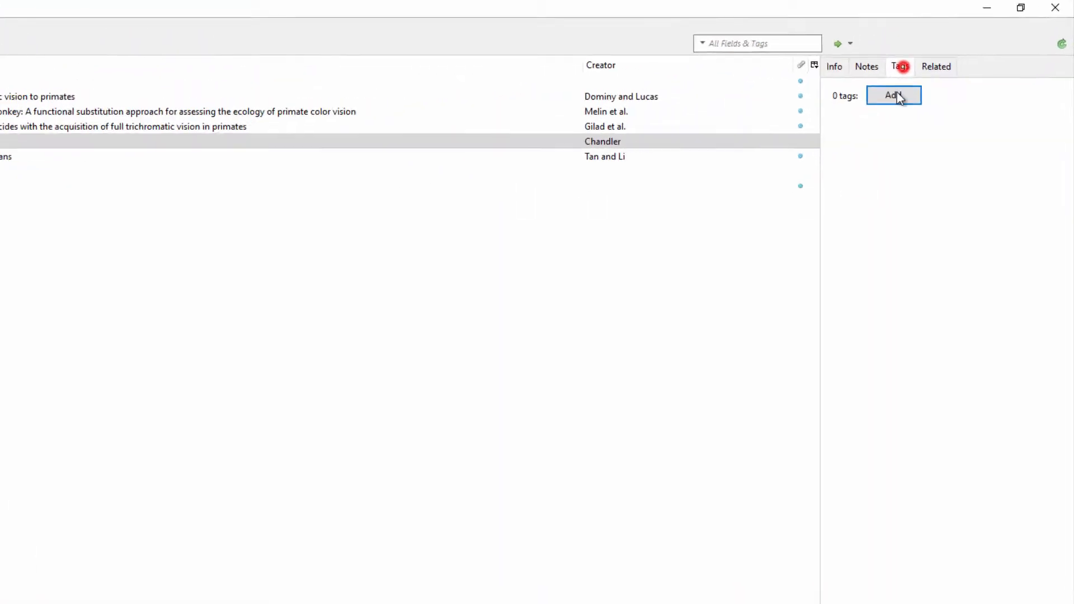
left_click(897, 97)
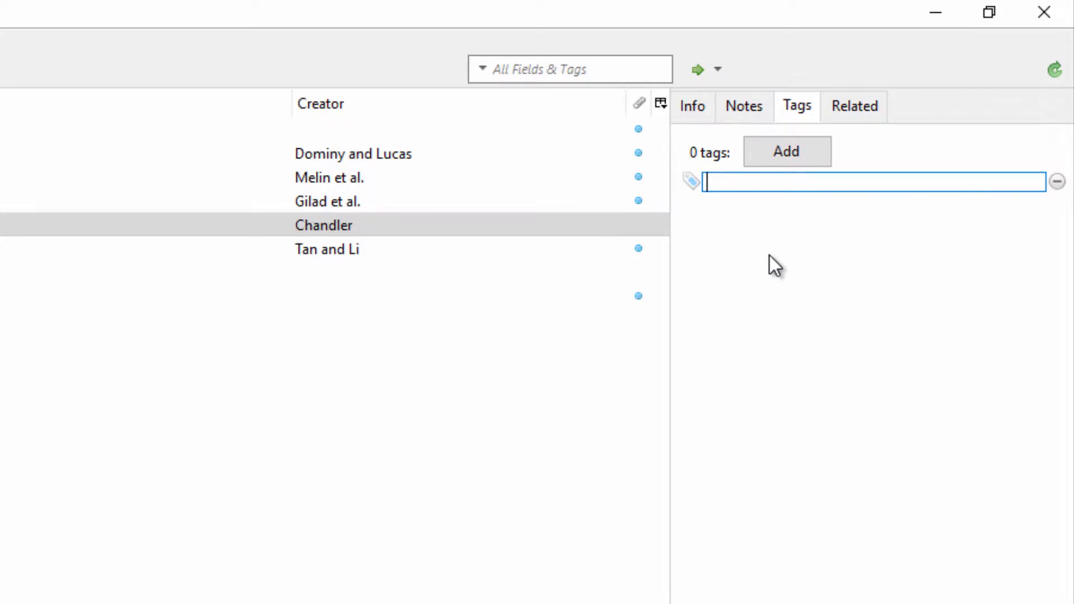
type("barthes")
key("Return")
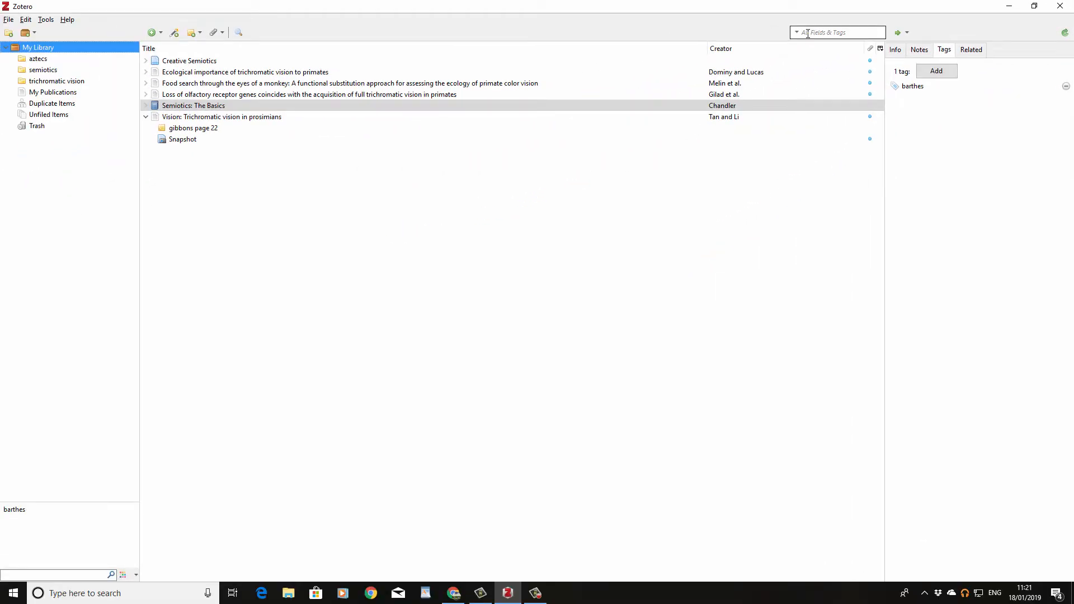
Step: Search all fields and tags of the library for "barthes"
left_click(808, 33)
type("b")
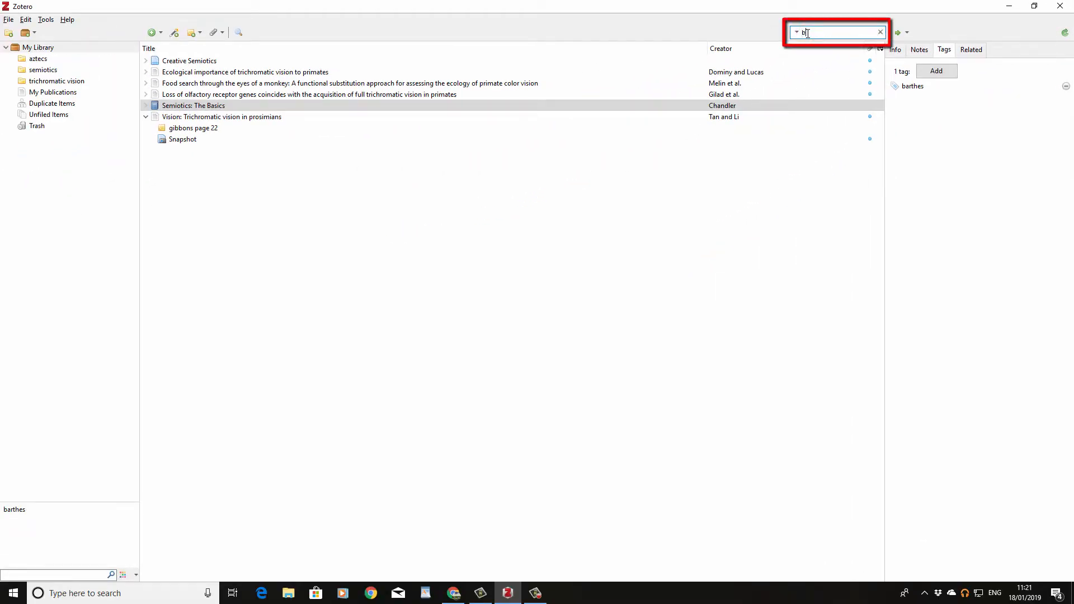
type("arthes")
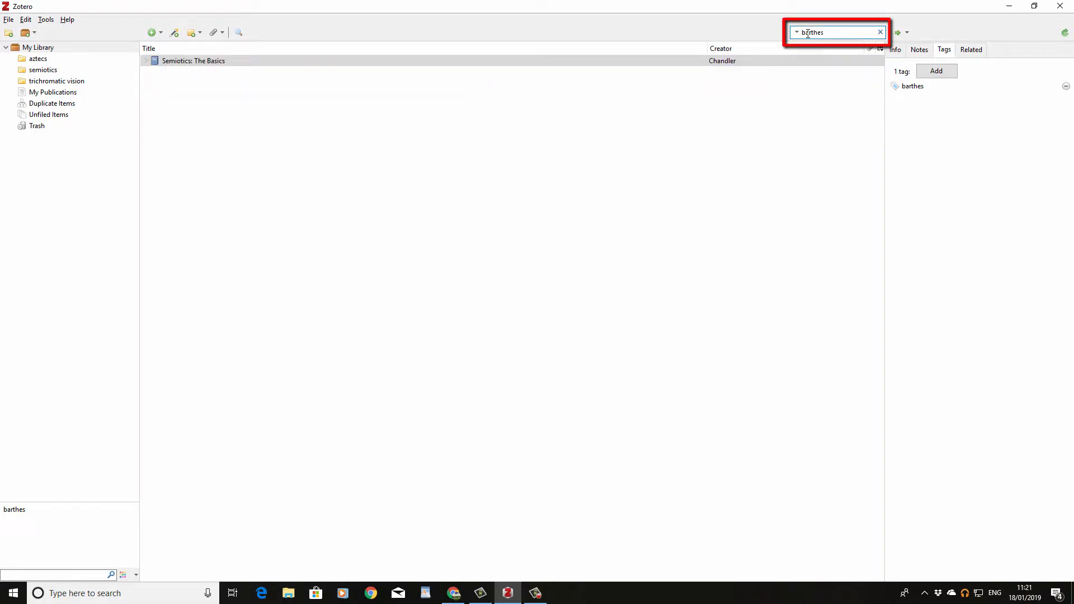
left_click(916, 90)
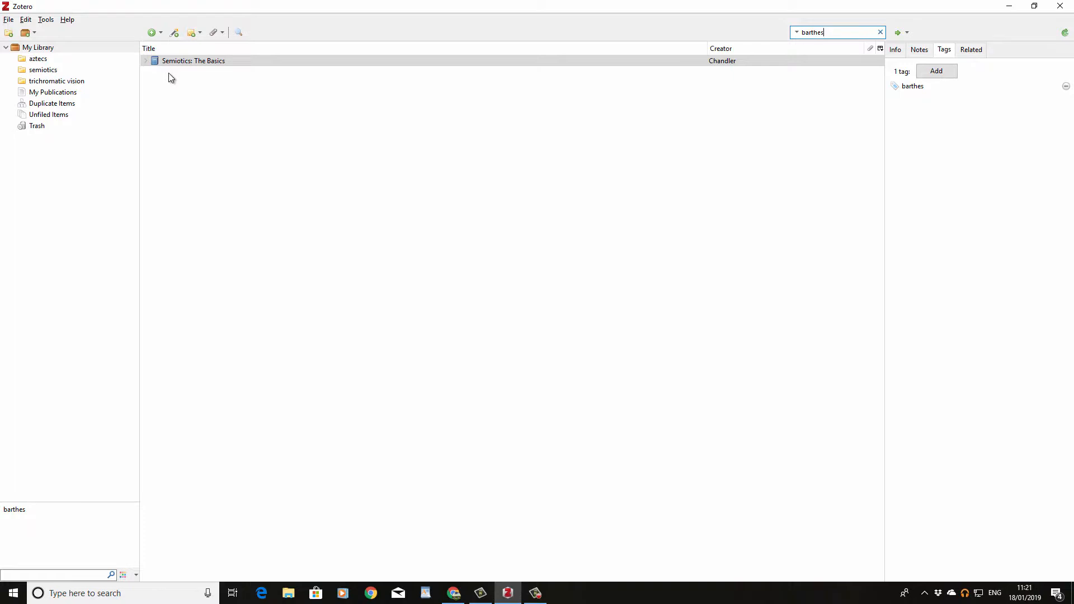
Step: Generate a report from all four articles in the trichromatic vision collection
left_click(45, 47)
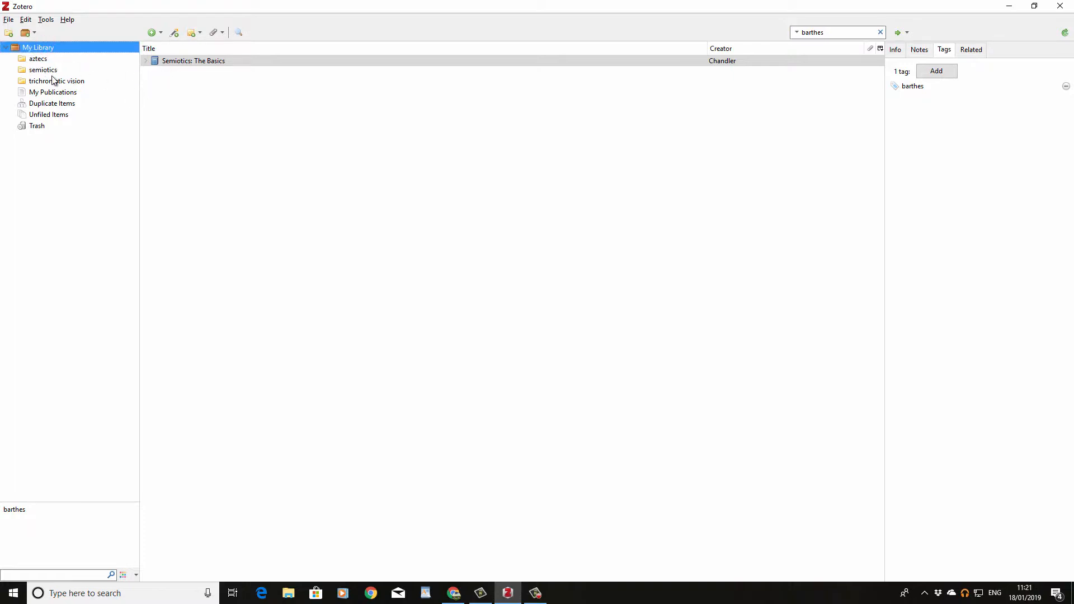
left_click(54, 81)
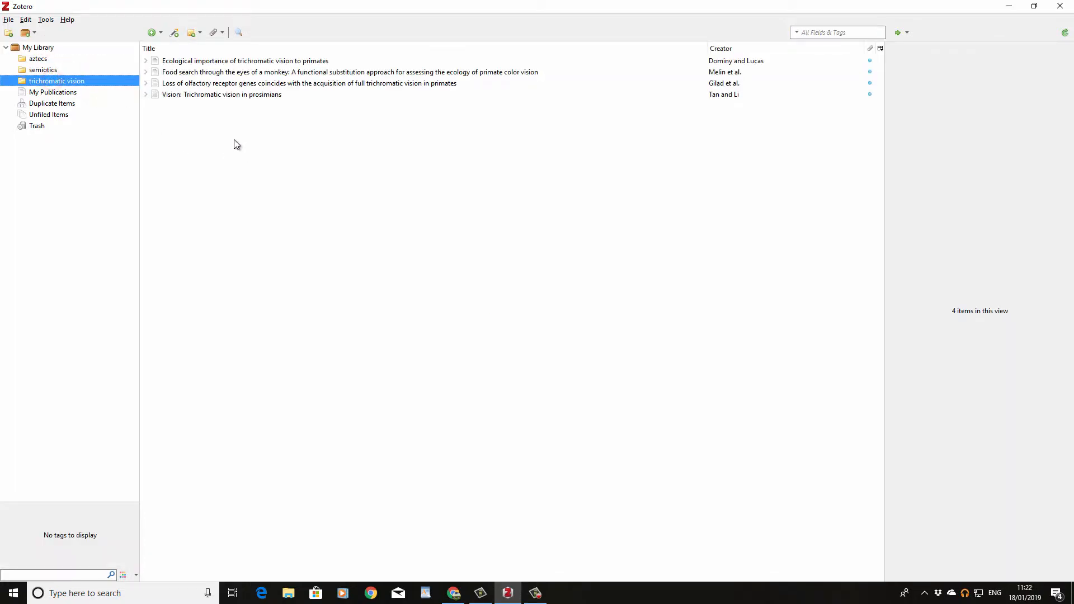
left_click(298, 143)
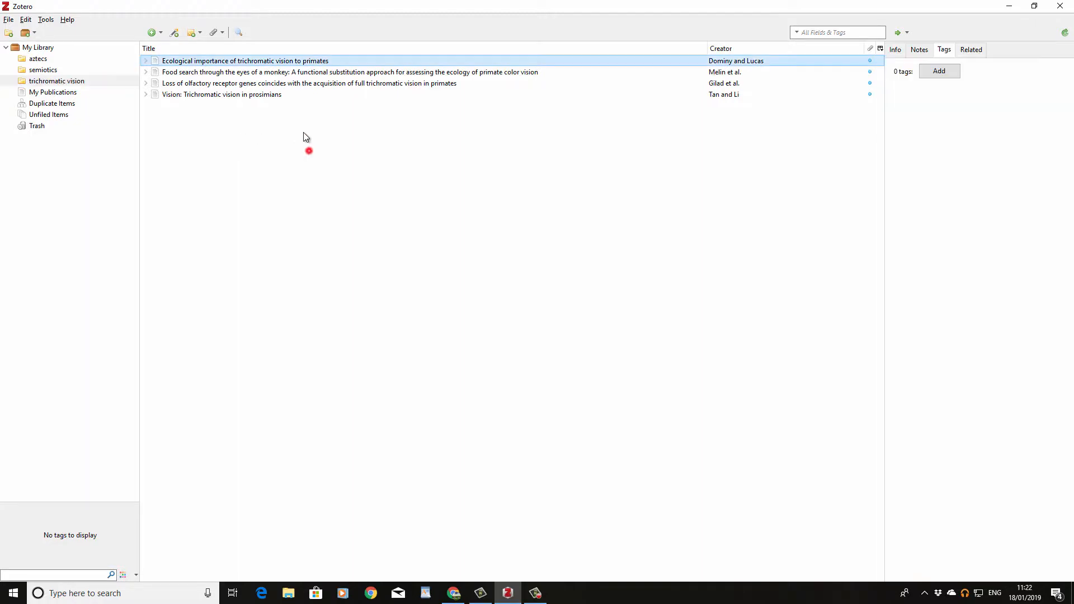
left_click(250, 94, "ctrl")
left_click(255, 83, "ctrl")
left_click(256, 72, "ctrl")
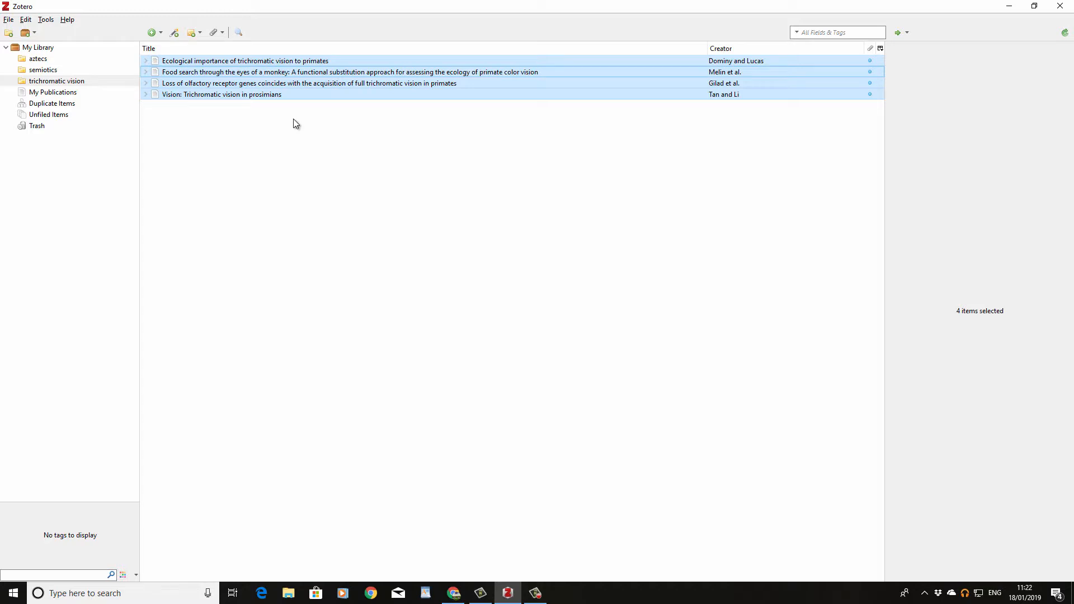
right_click(317, 93)
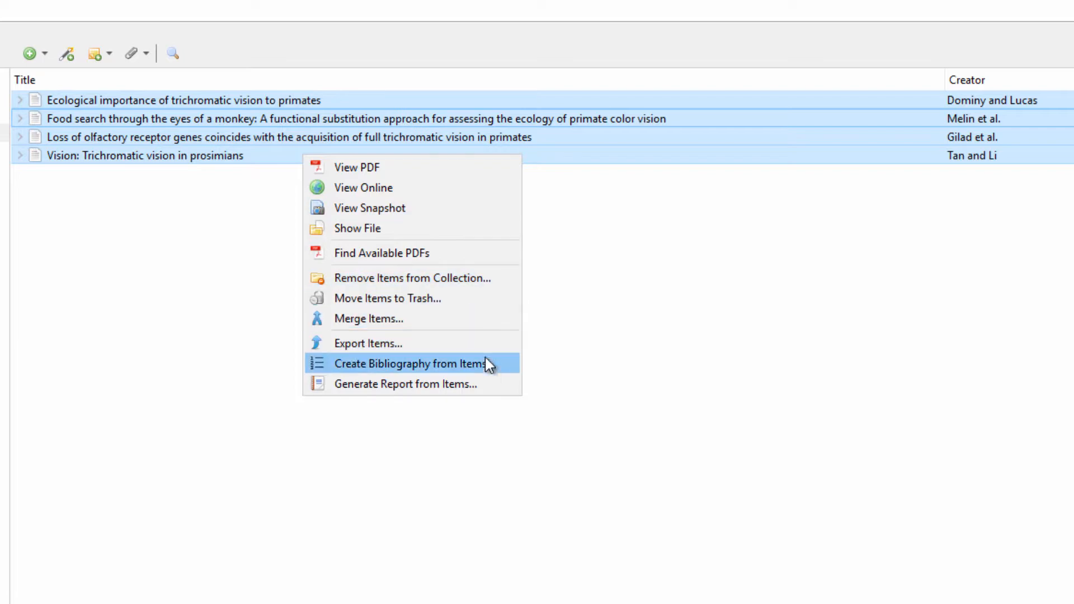
left_click(498, 384)
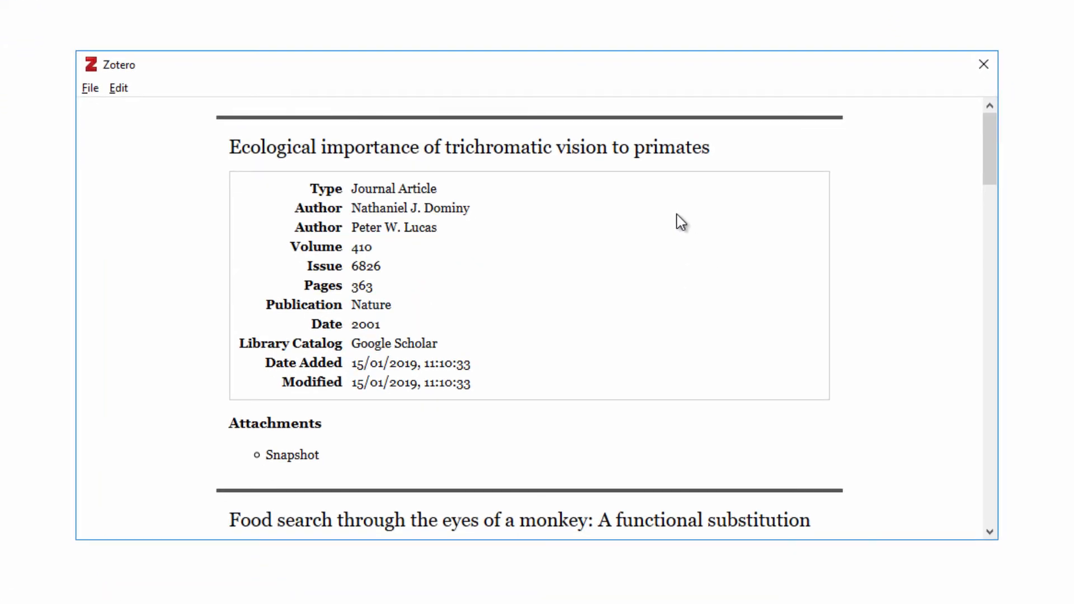
Step: Review the report through to the note on the last article, check its save and print options, and close it
scroll(615, 256, "down", 6)
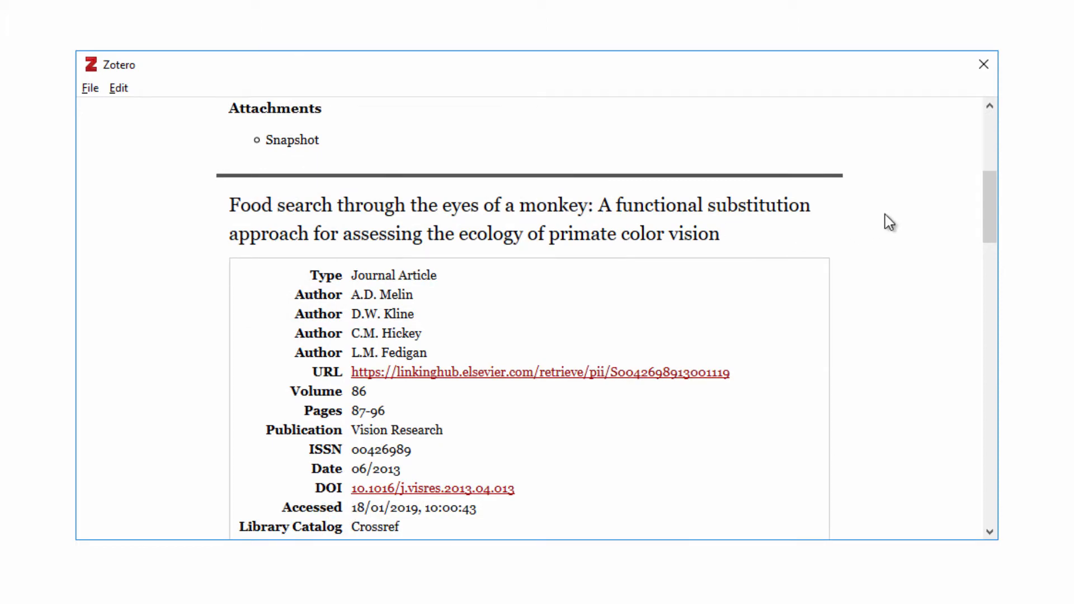
left_click_drag(989, 199, 1007, 500)
left_click_drag(227, 413, 405, 424)
left_click(91, 88)
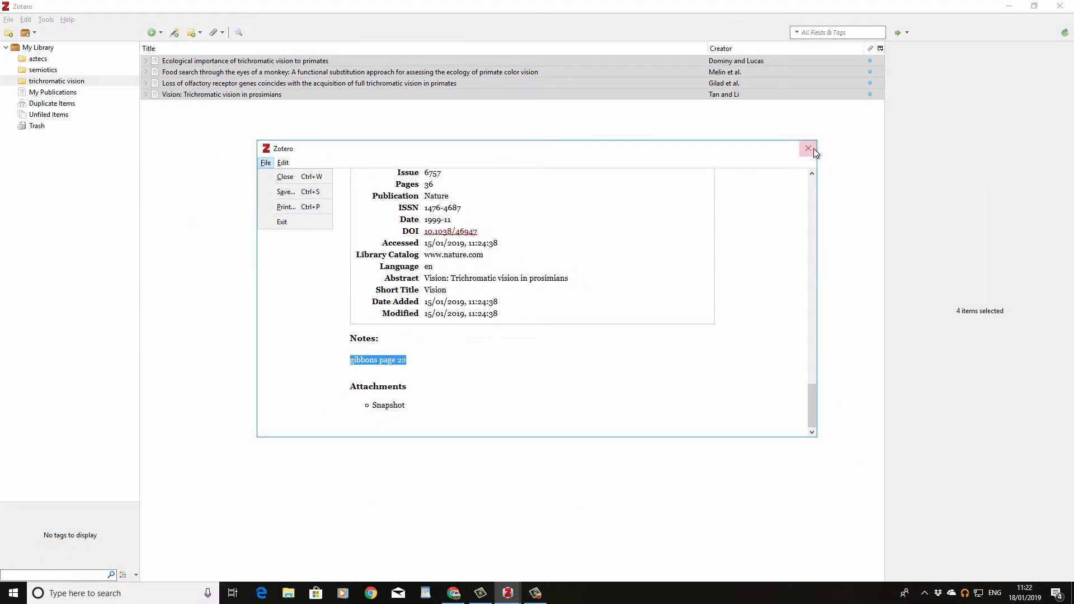
left_click(808, 149)
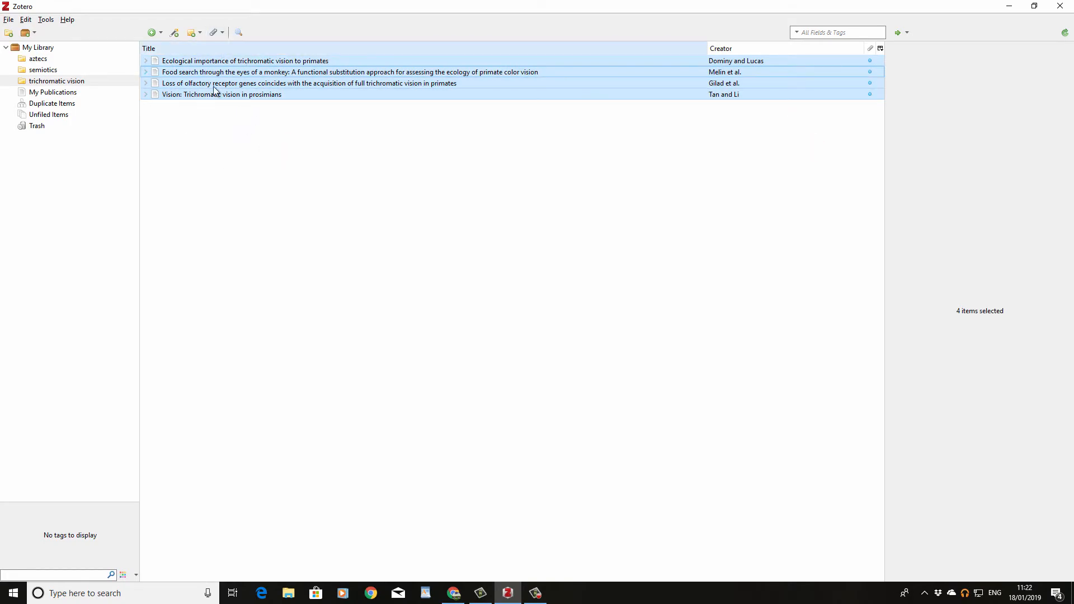
Step: Start a bibliography from the four selected articles and choose the Imperial College London - Harvard citation style
right_click(344, 97)
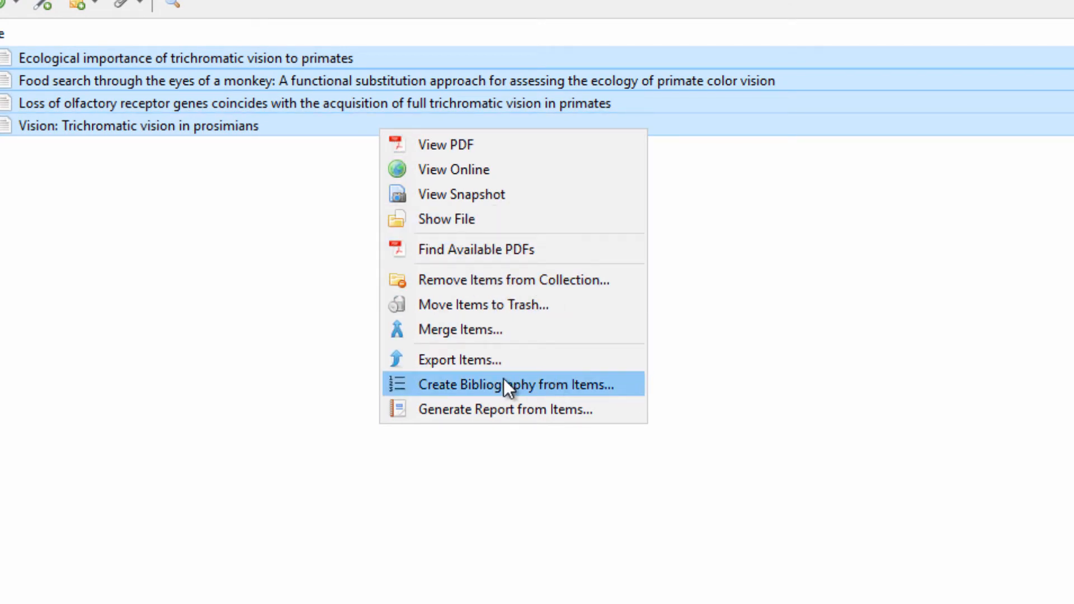
left_click(627, 385)
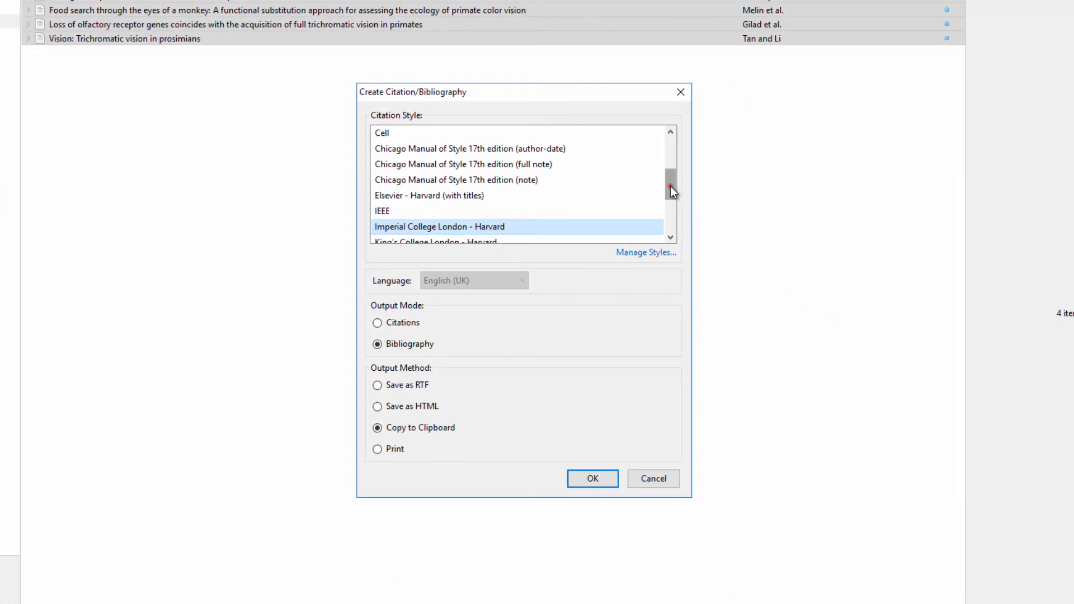
left_click_drag(671, 185, 671, 197)
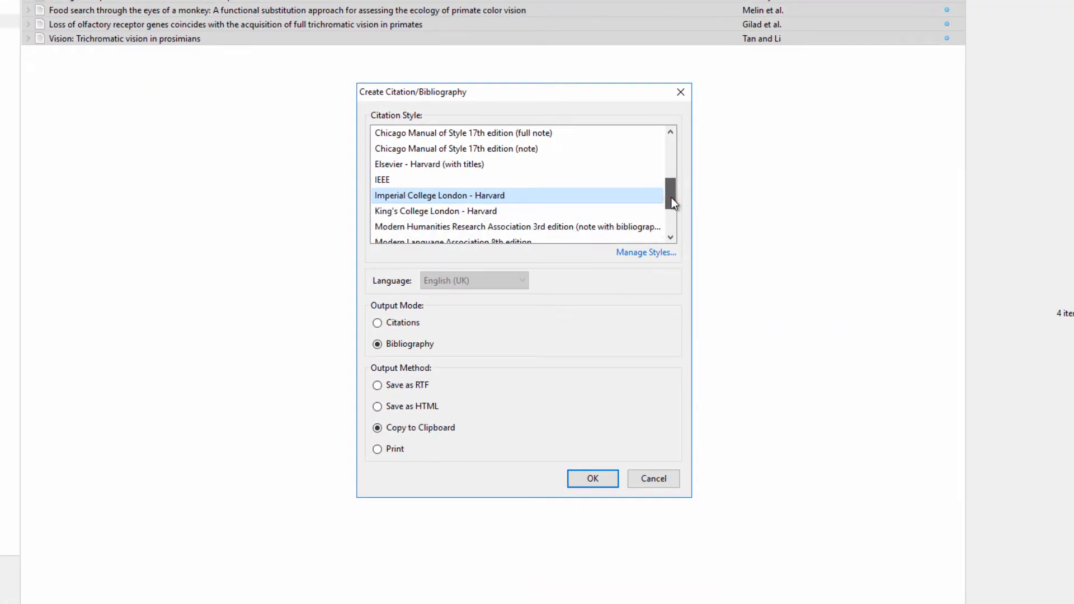
left_click(535, 196)
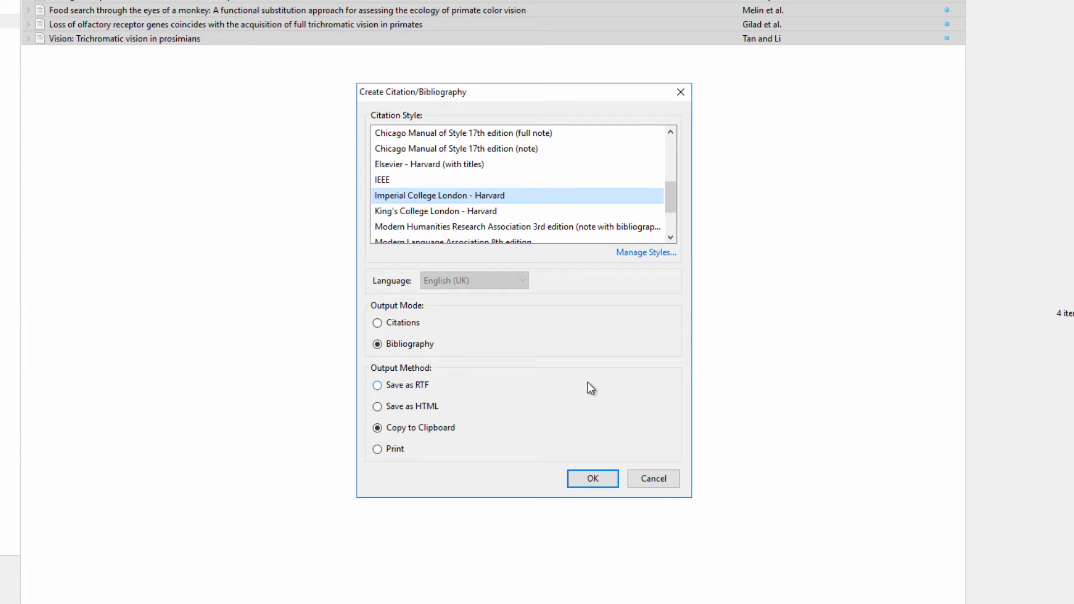